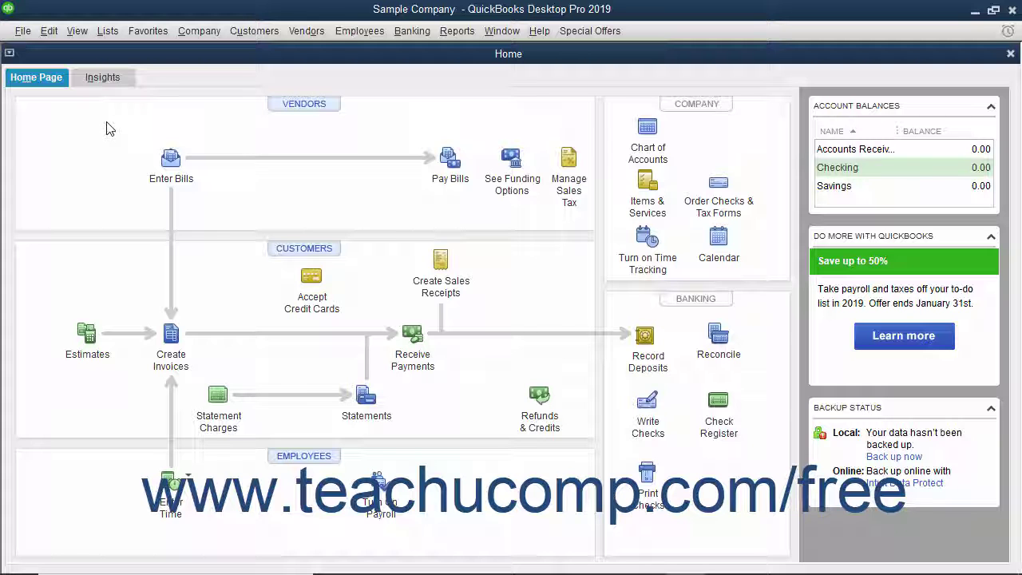
Step: Open the Add/Edit Multiple List Entries editor from the Lists menu, then close it
click(110, 32)
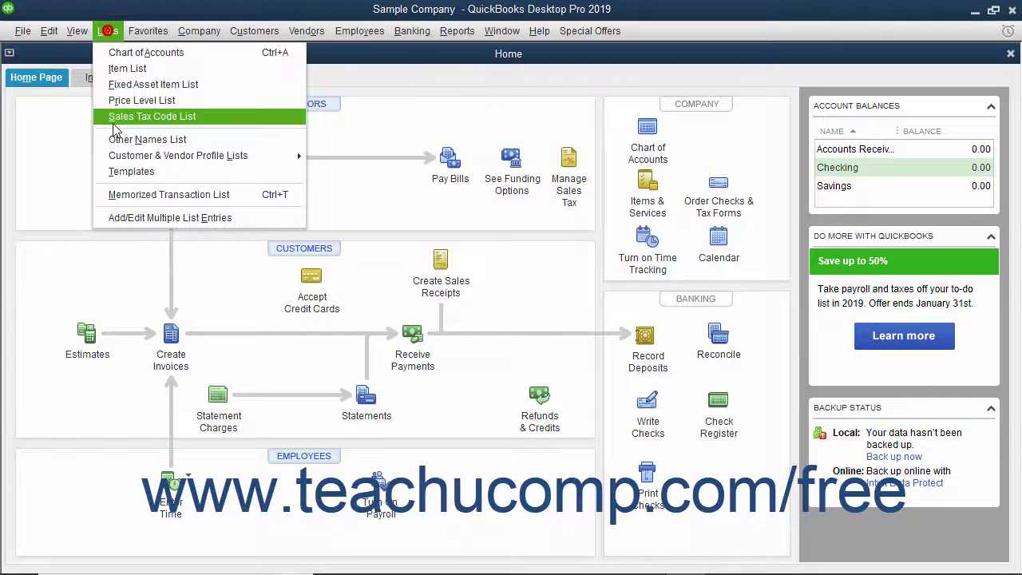
click(132, 220)
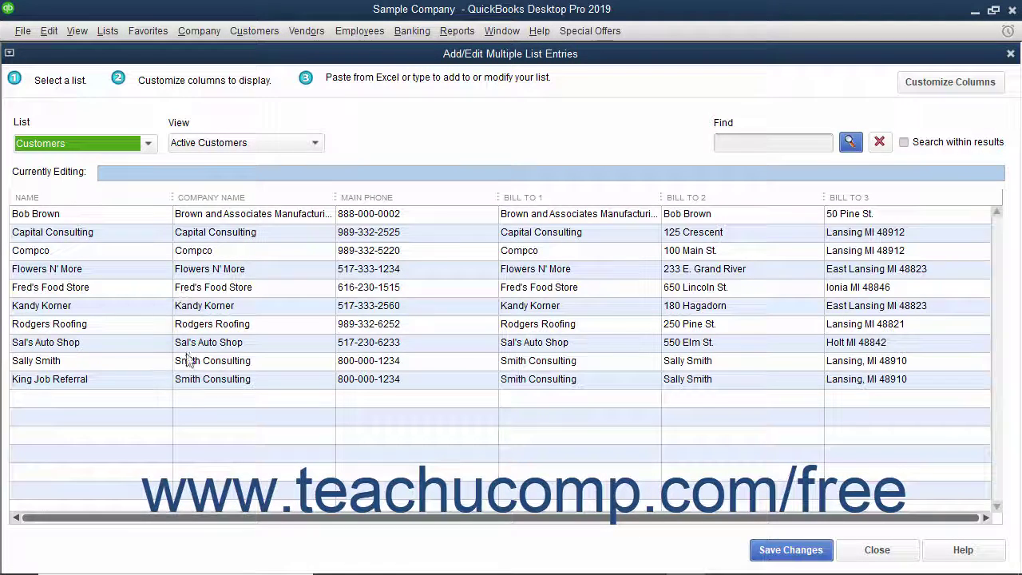
click(1011, 54)
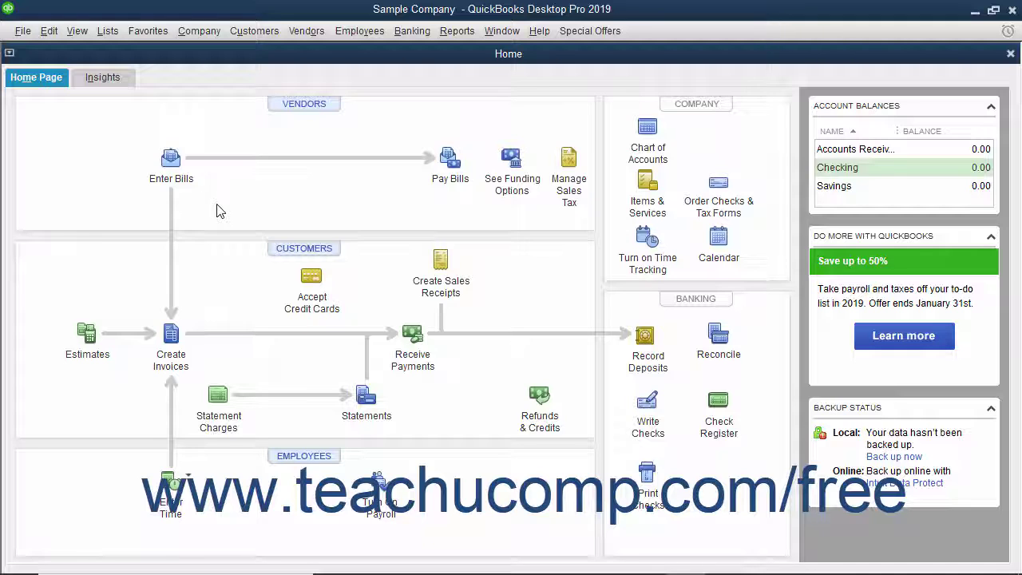
Step: Start an Excel file import, declining the multiple-entries shortcut in favour of Advanced Import
click(18, 34)
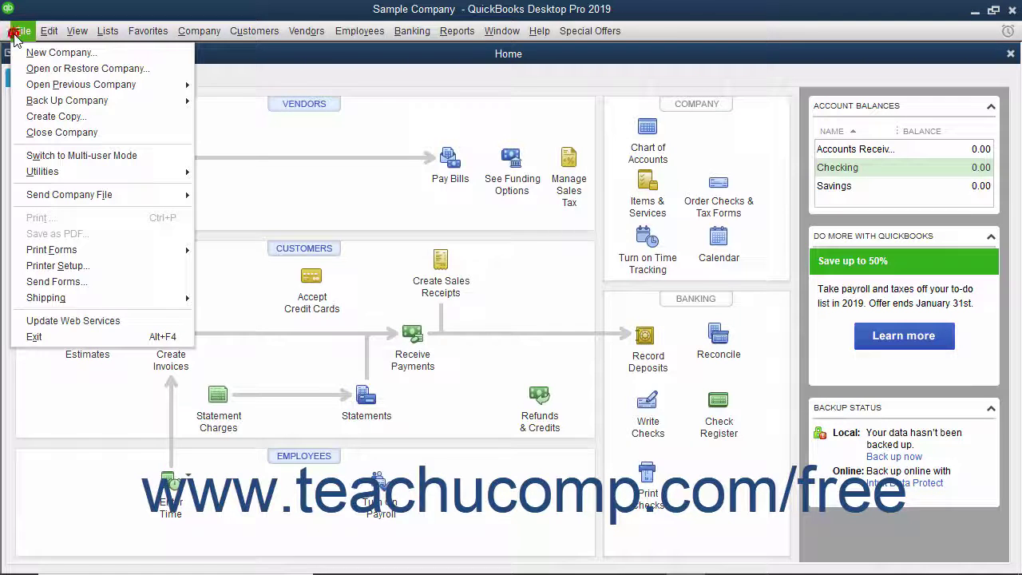
mouse_move(43, 172)
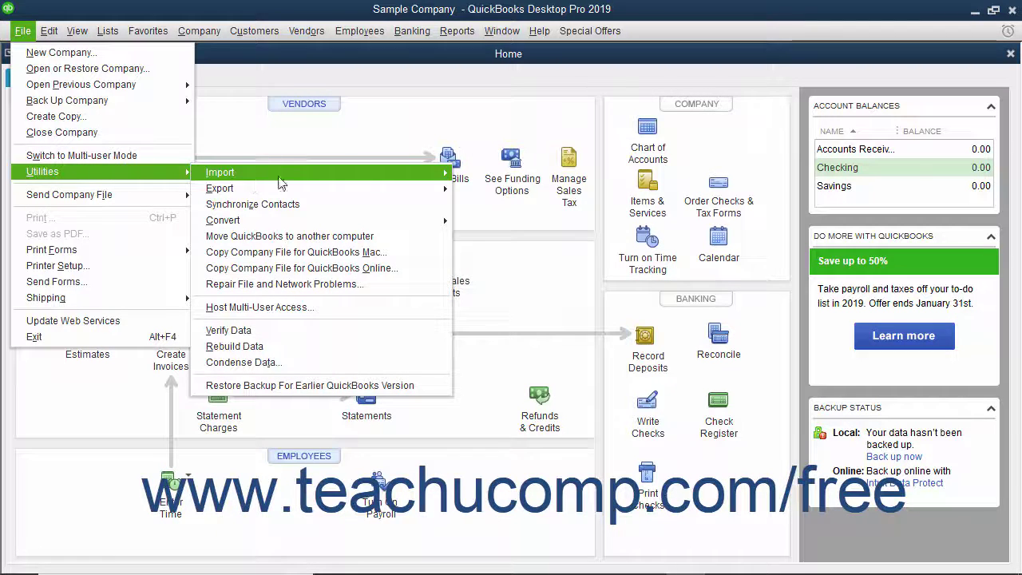
mouse_move(221, 172)
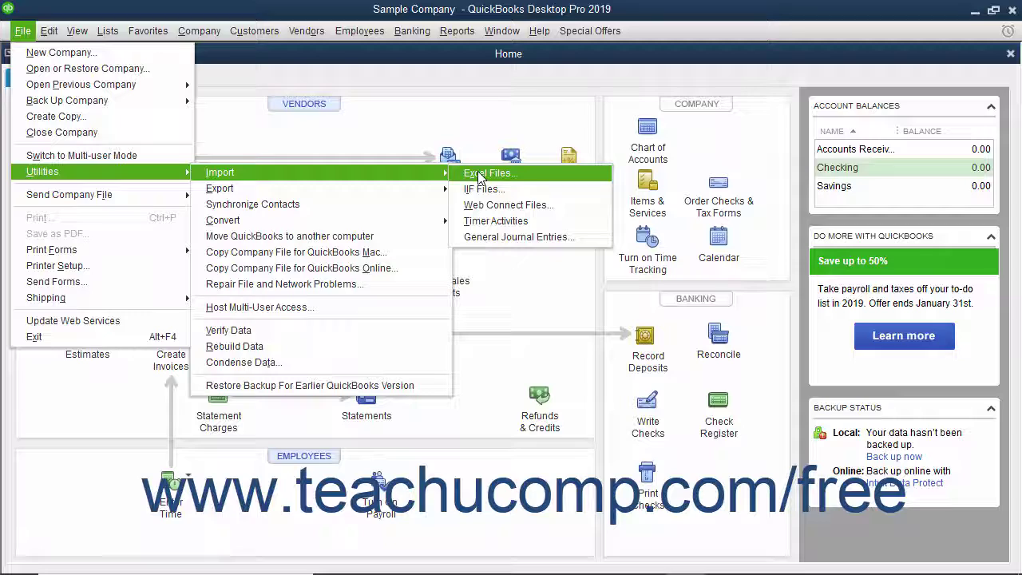
click(482, 174)
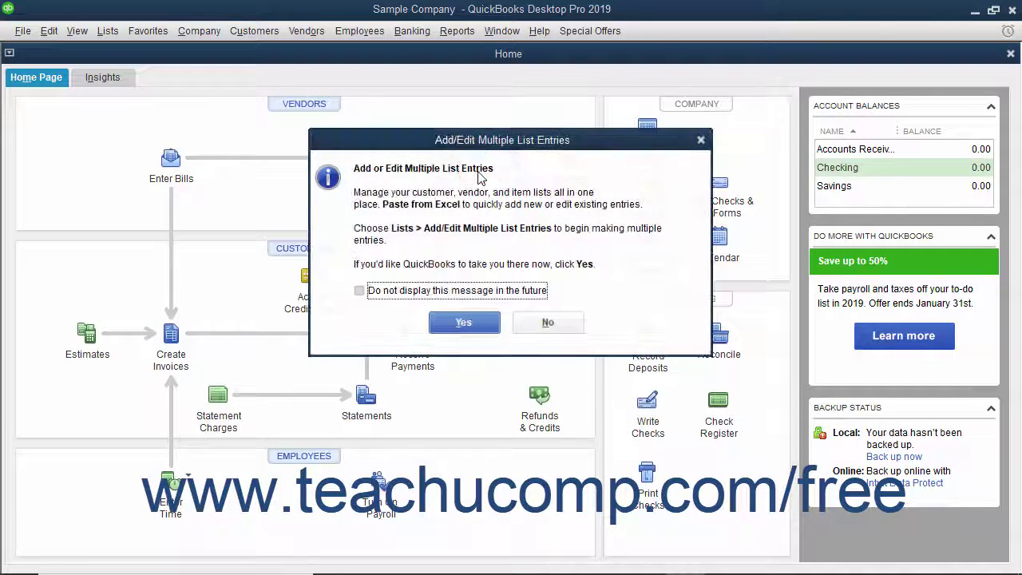
click(567, 323)
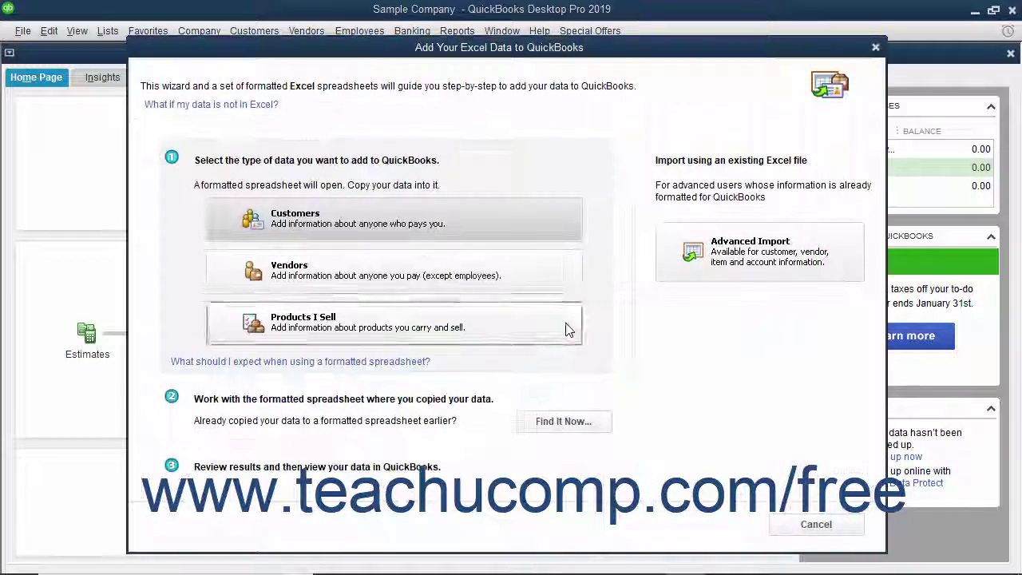
click(688, 282)
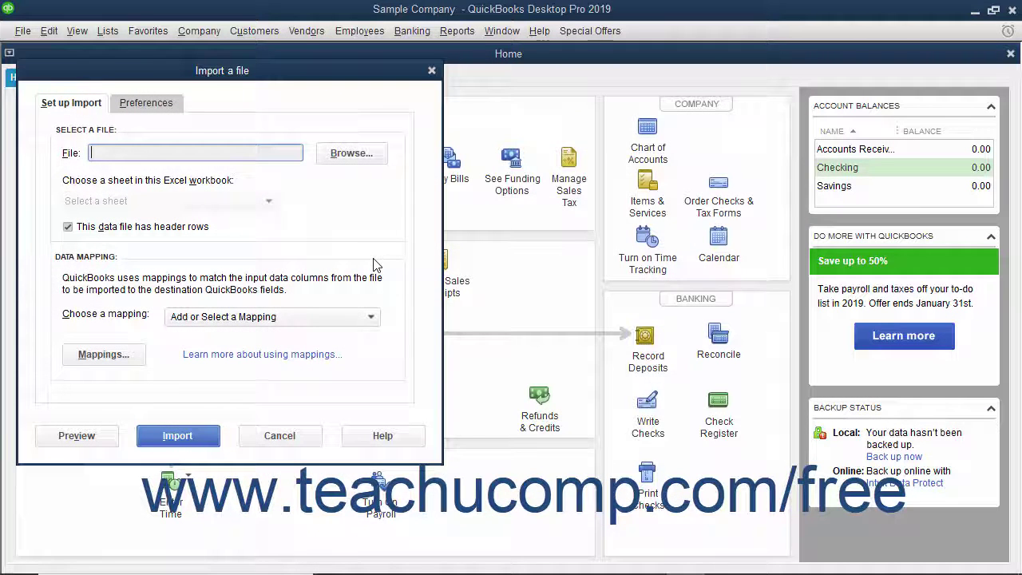
Step: Choose the Vendors workbook from the Documents library as the import file
click(337, 154)
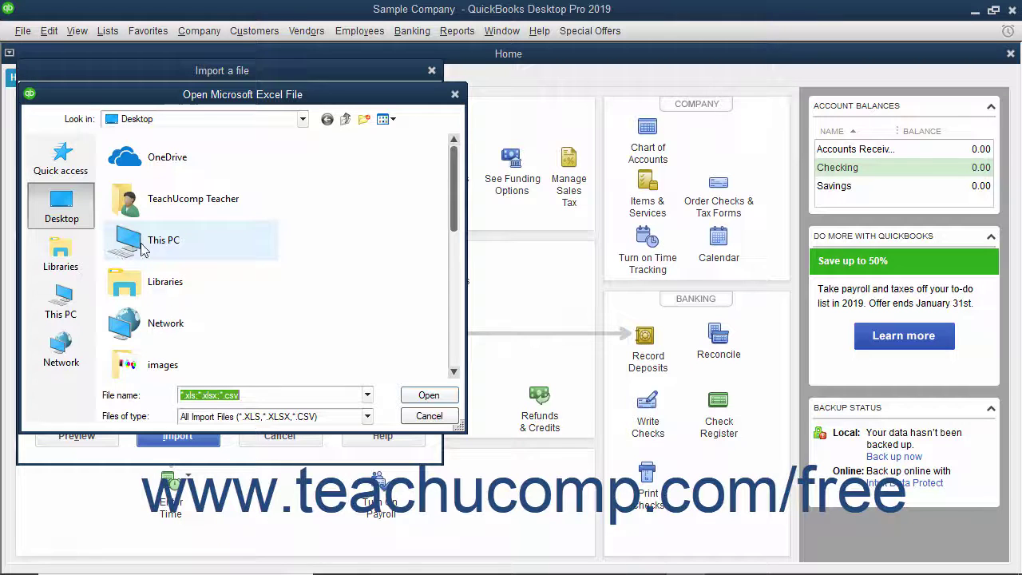
click(72, 264)
double_click(307, 162)
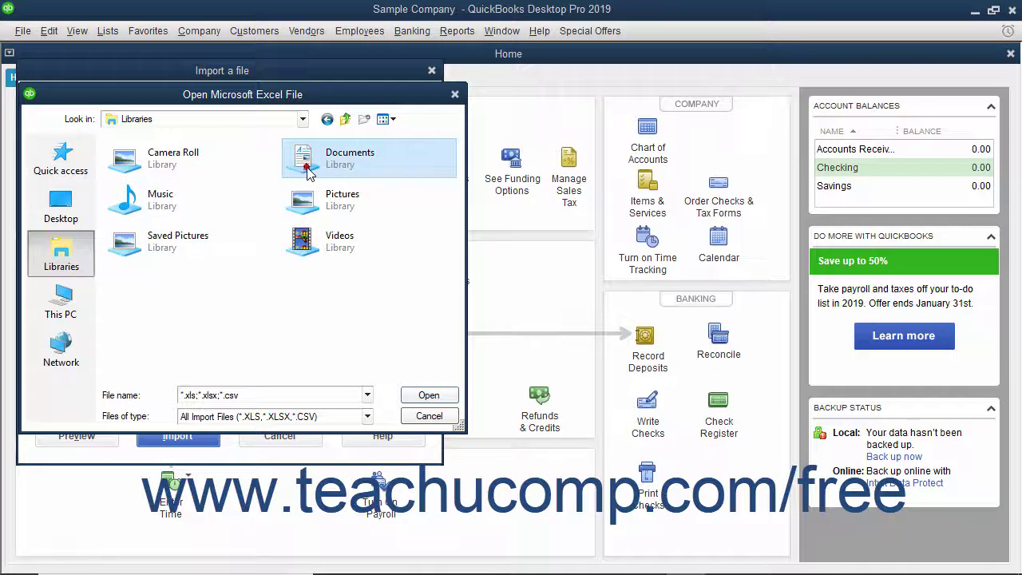
click(138, 274)
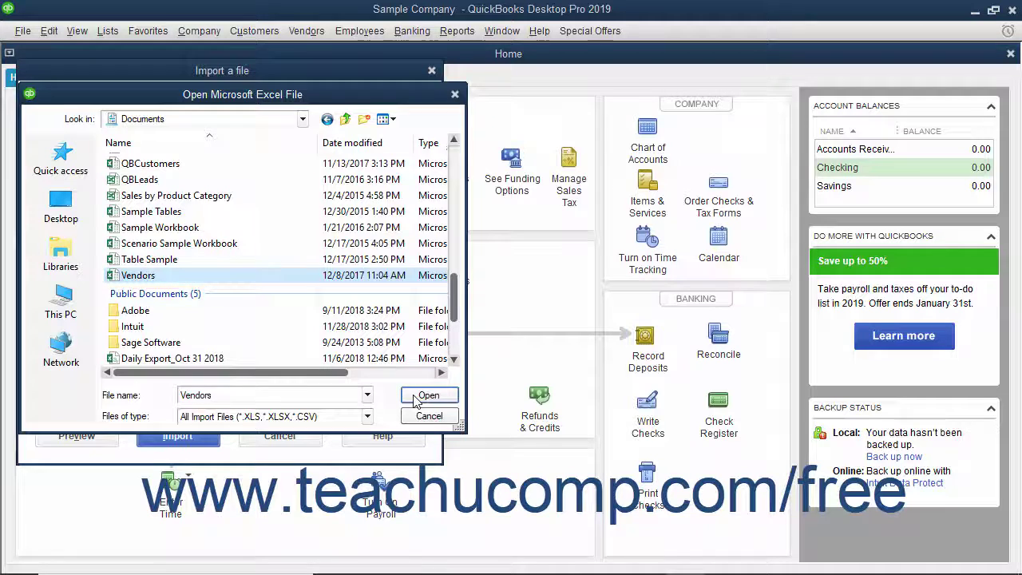
click(413, 395)
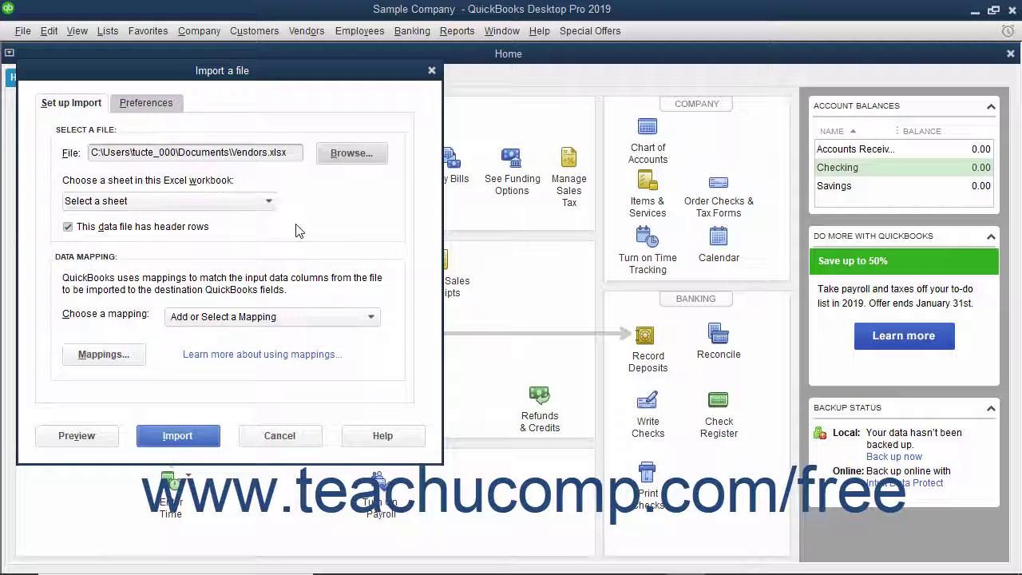
Step: Select the Vendors sheet from the workbook's sheet list for the import
click(267, 205)
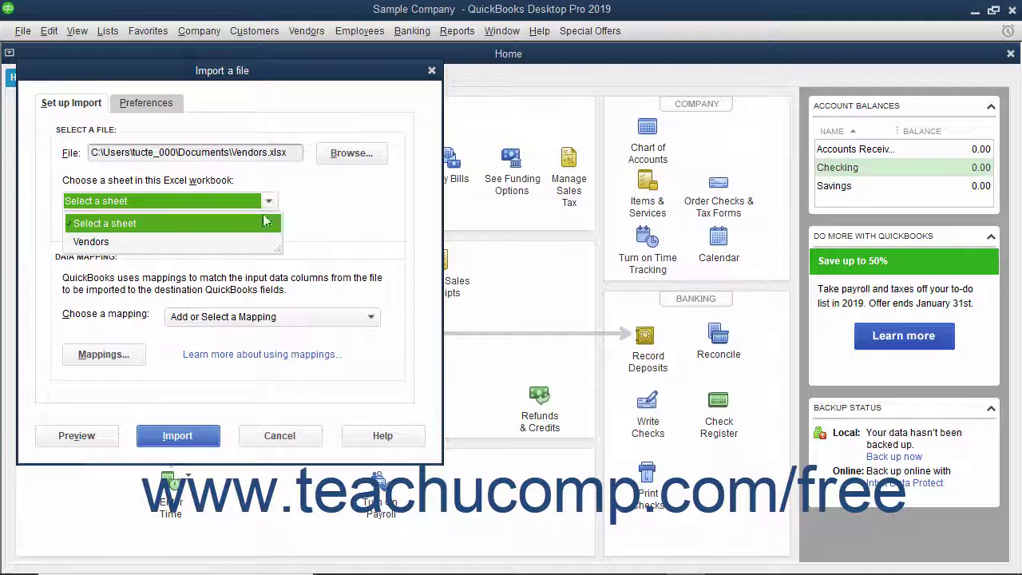
click(232, 241)
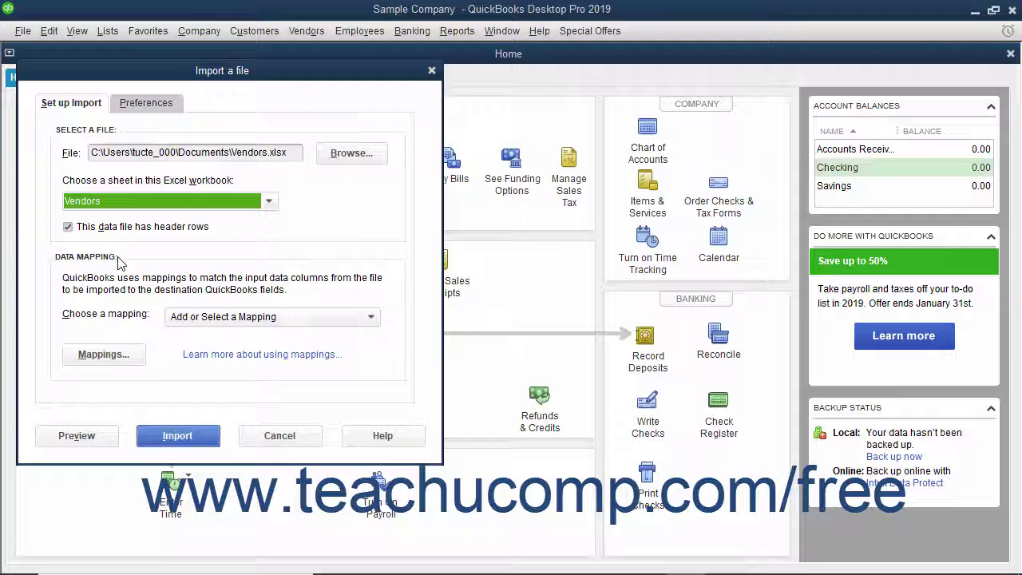
click(205, 319)
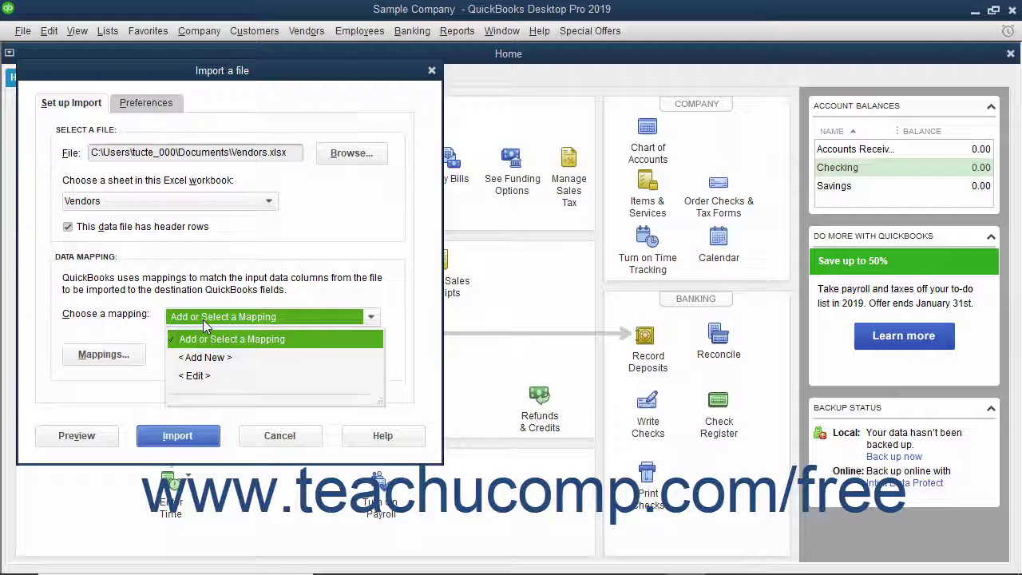
Step: Create a new mapping named 'Vendor Import 1' with import type Vendor
click(206, 357)
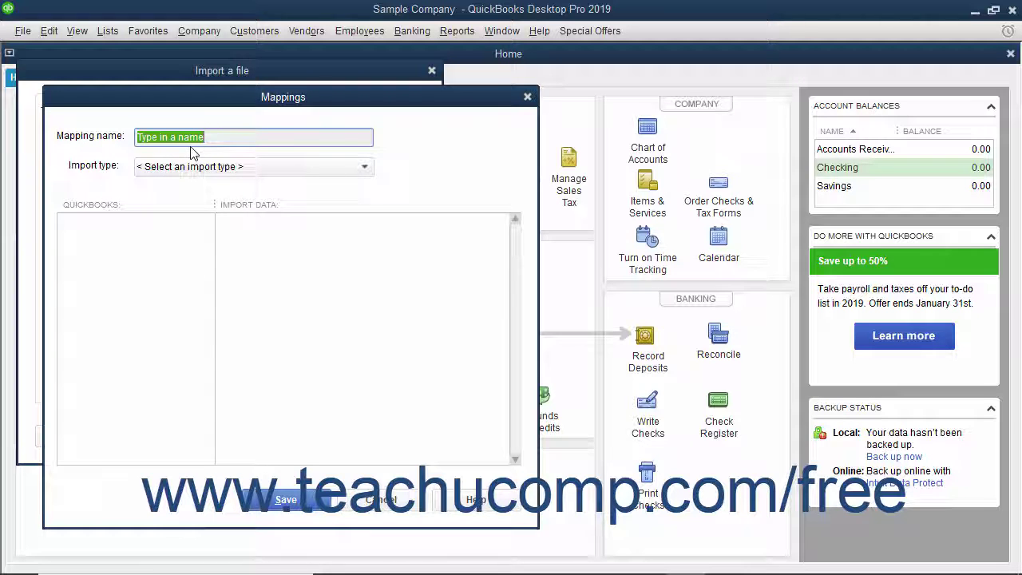
text(Vendor Import 1)
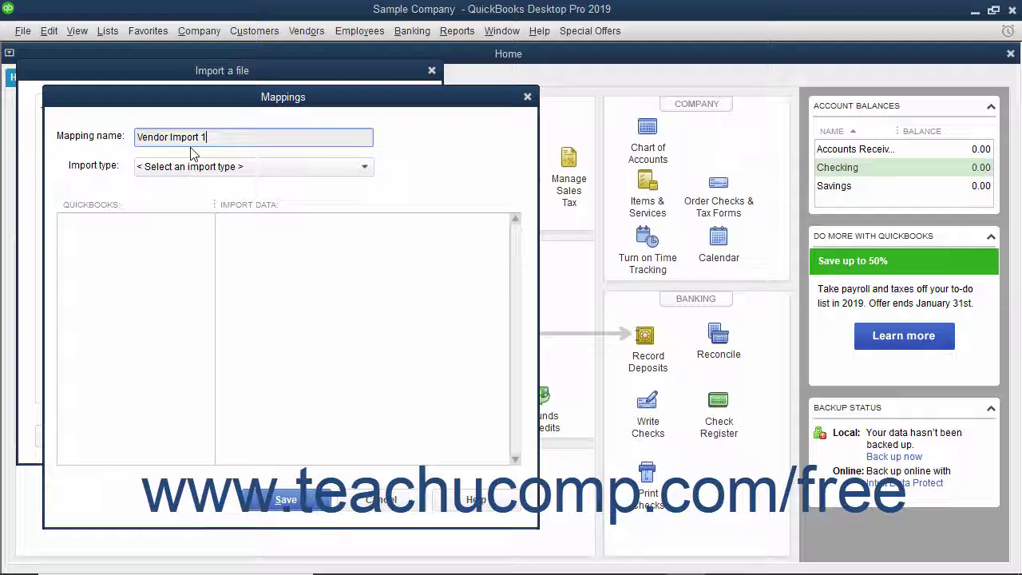
click(208, 166)
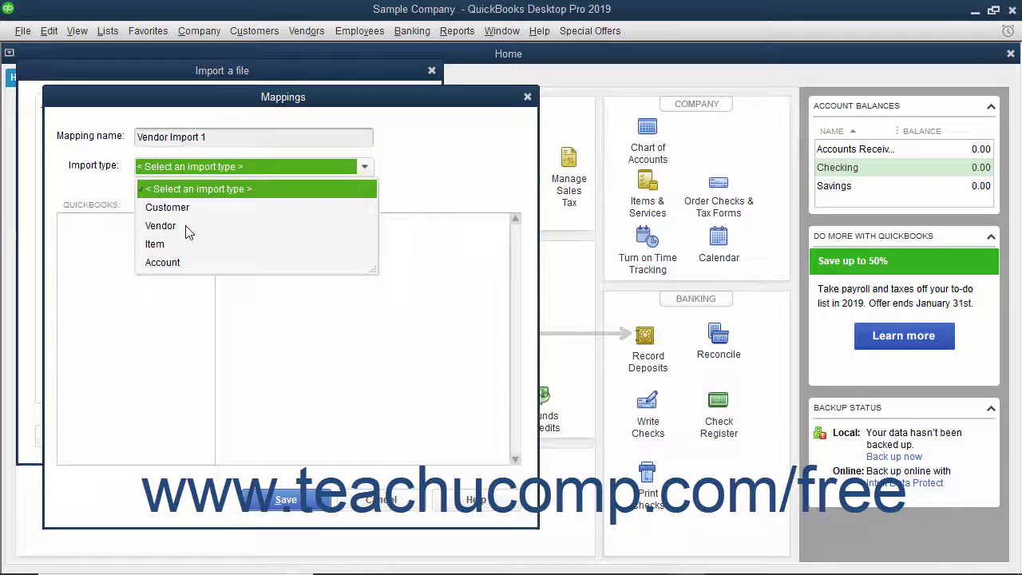
click(160, 226)
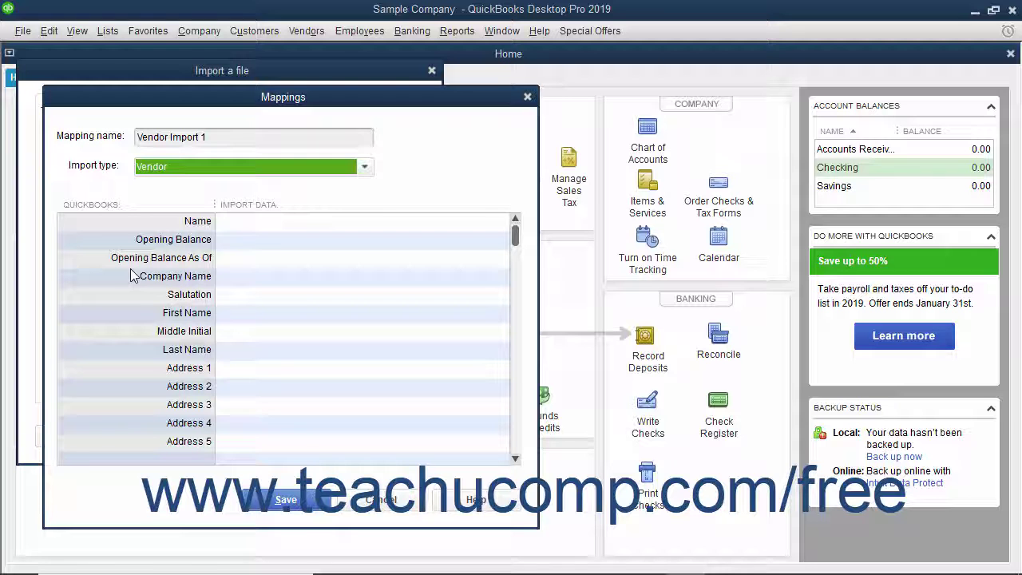
Step: Map Name to Vendor, Company Name to CompanyName, and Address 1 to CompanyName
click(242, 222)
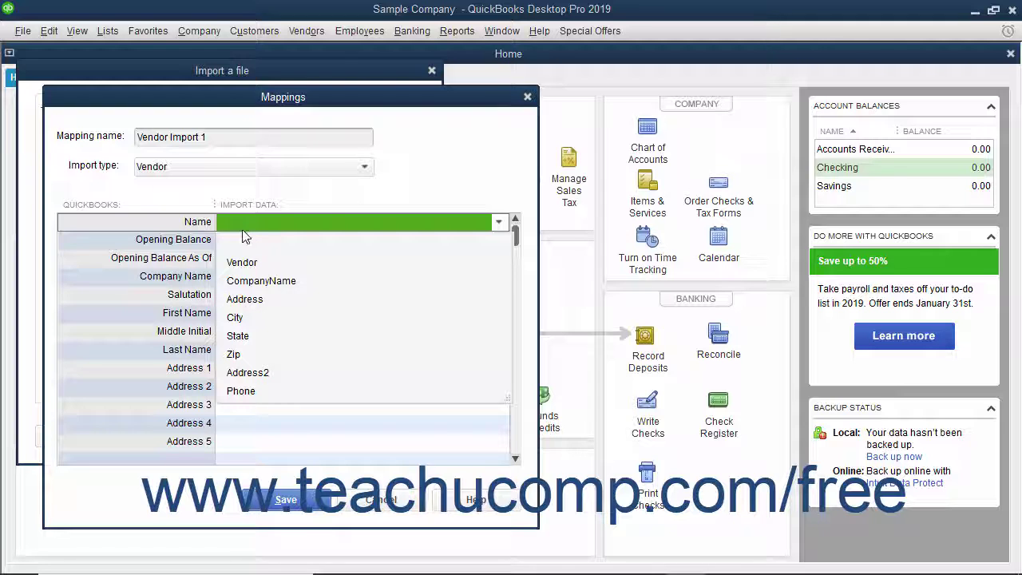
click(246, 263)
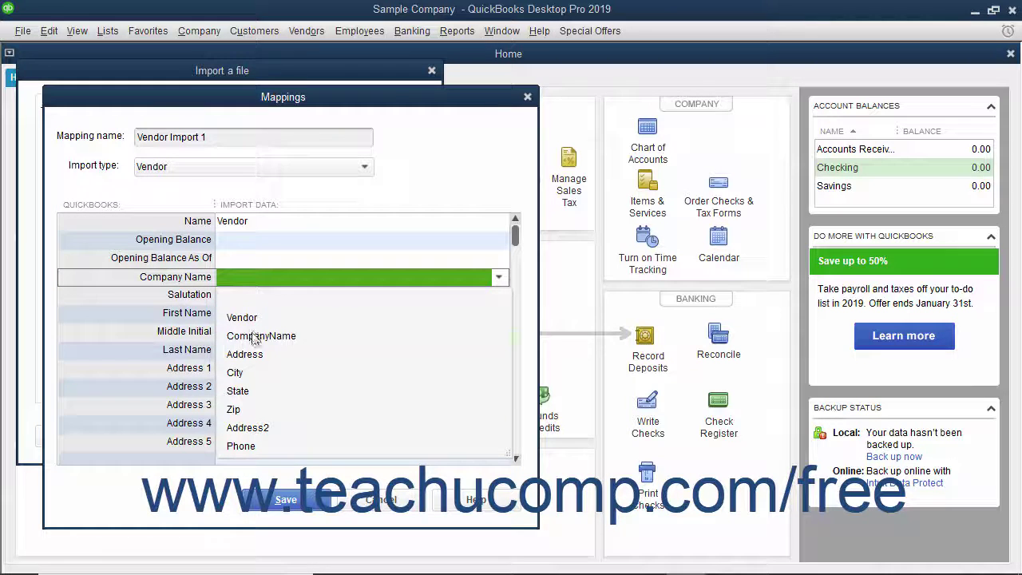
click(252, 333)
scroll(251, 333, down, 1)
click(252, 314)
click(249, 372)
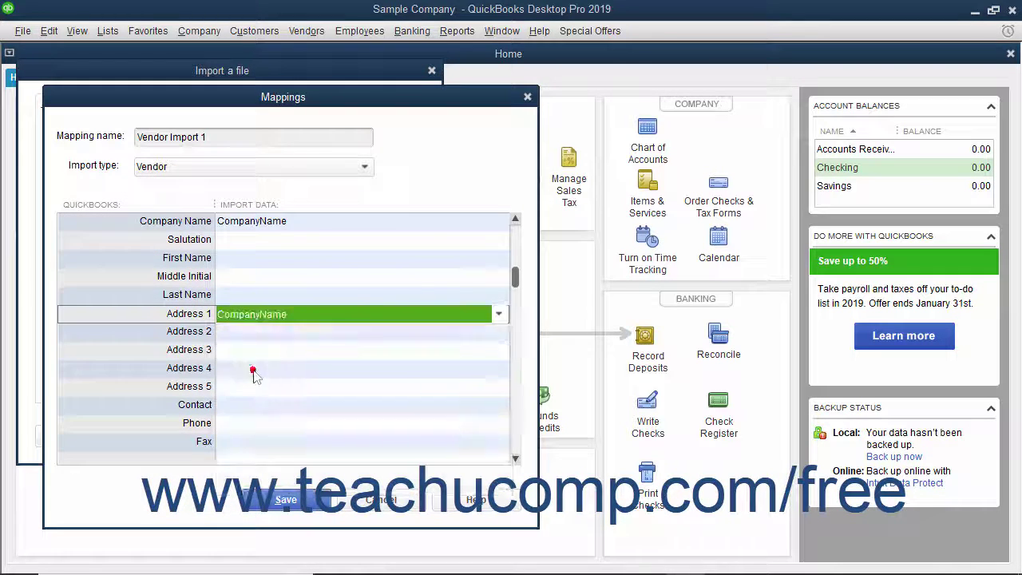
Step: Map Address 2 to Address, Address 3 to Address2, and Phone to Phone
click(256, 335)
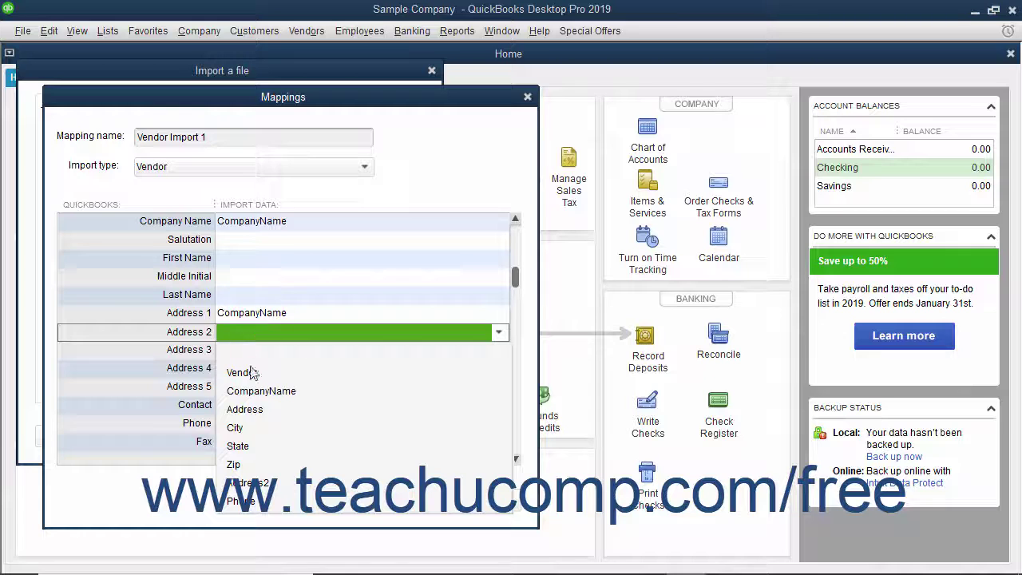
click(249, 411)
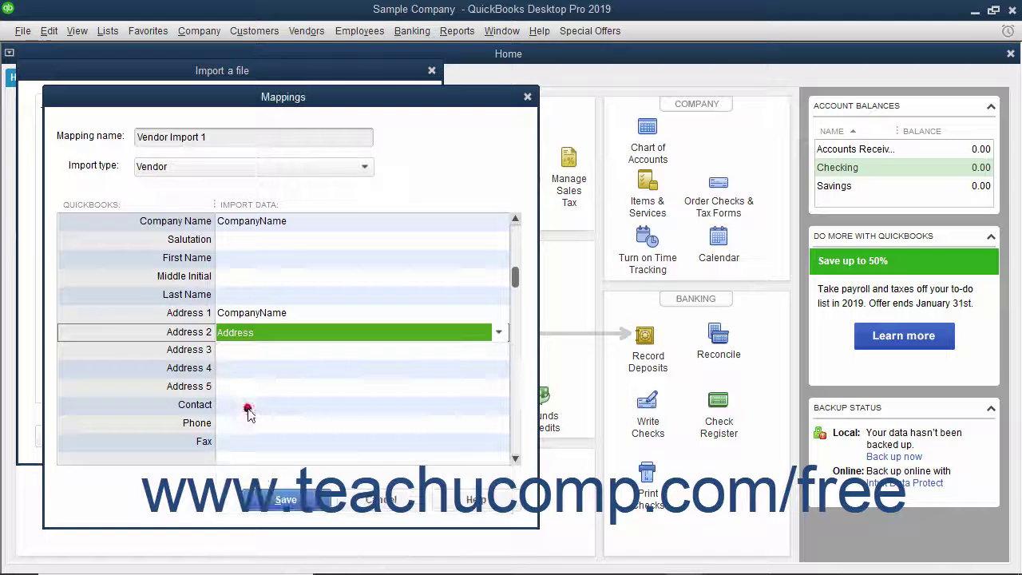
click(246, 353)
click(248, 501)
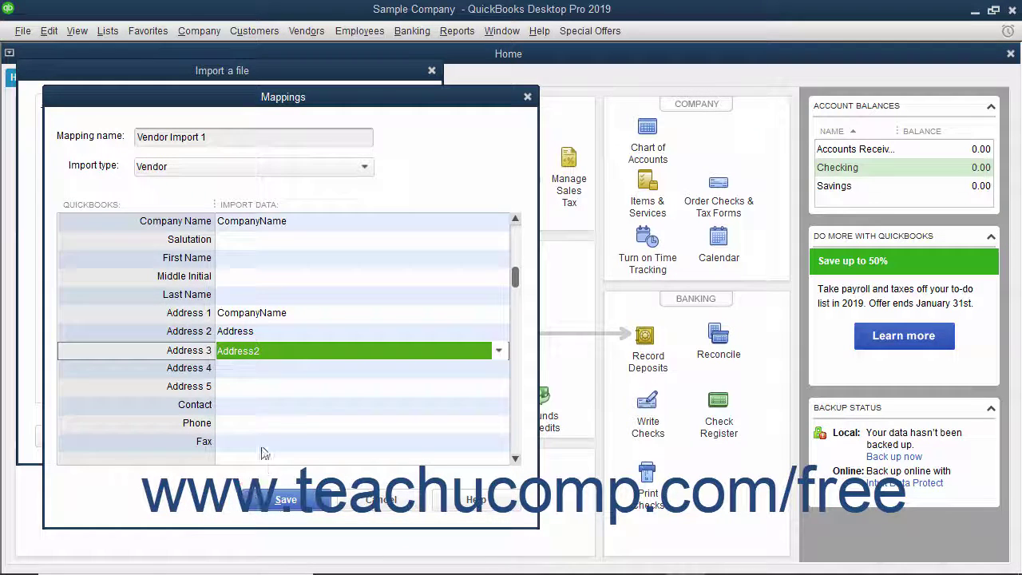
click(253, 427)
click(245, 398)
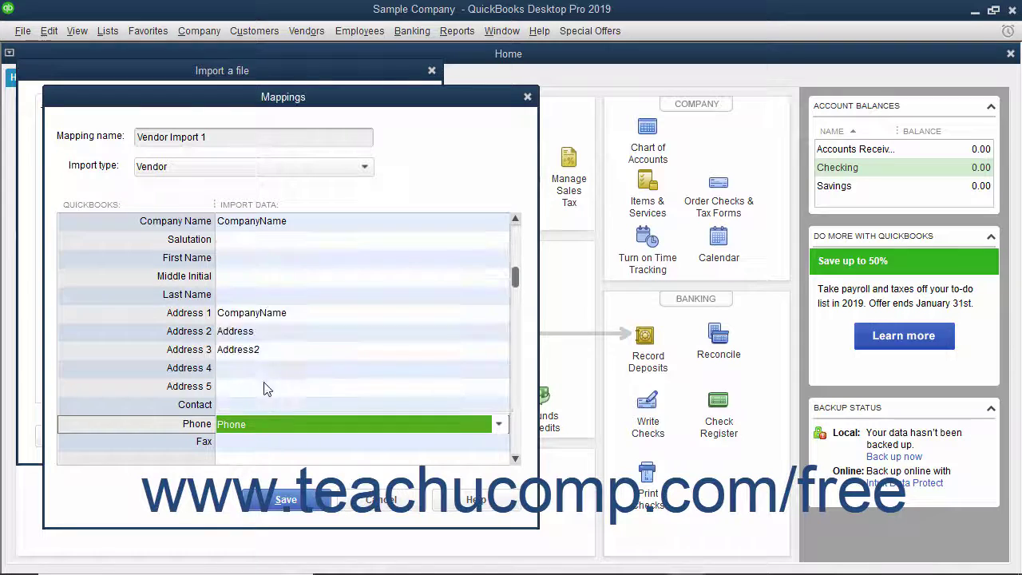
scroll(263, 399, up, 1)
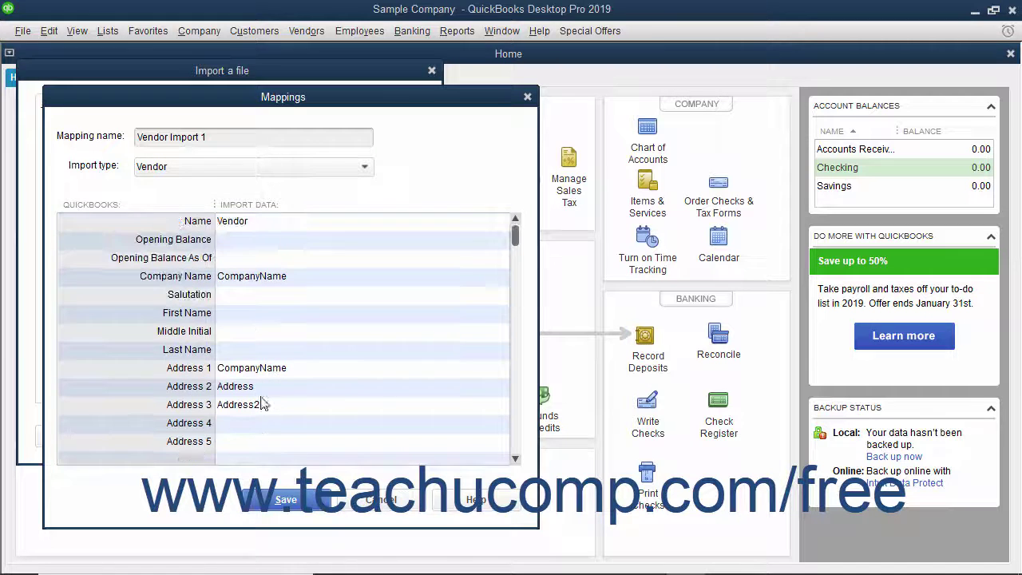
Step: Save Vendor Import 1, preview the data, set error handling, and confirm importing the three vendors
click(279, 501)
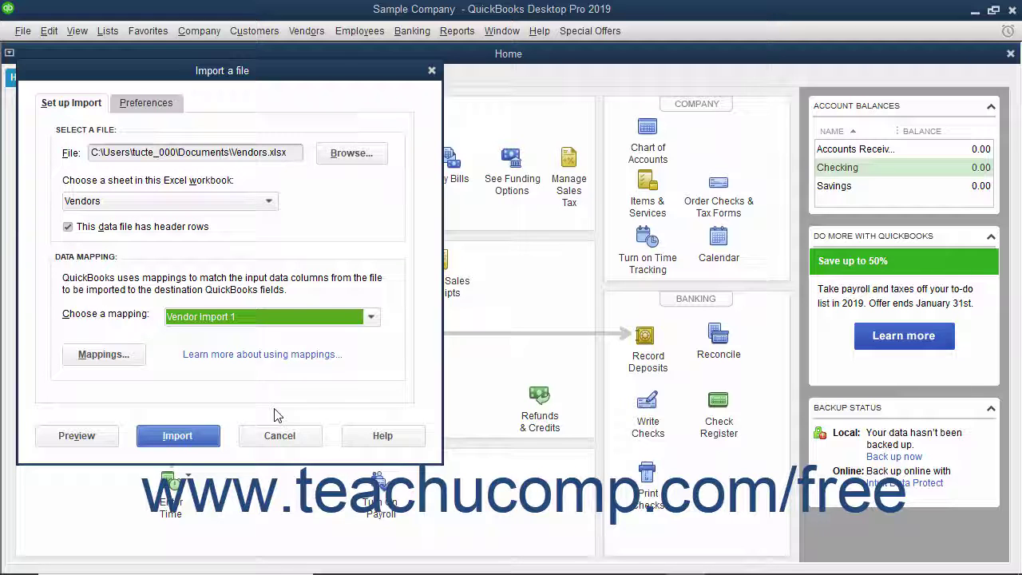
click(108, 435)
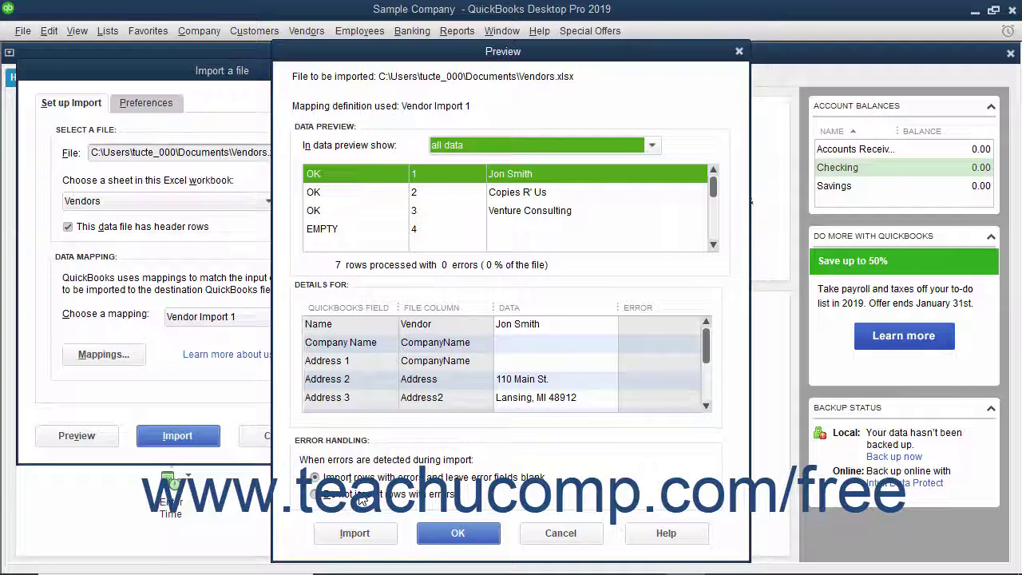
click(361, 497)
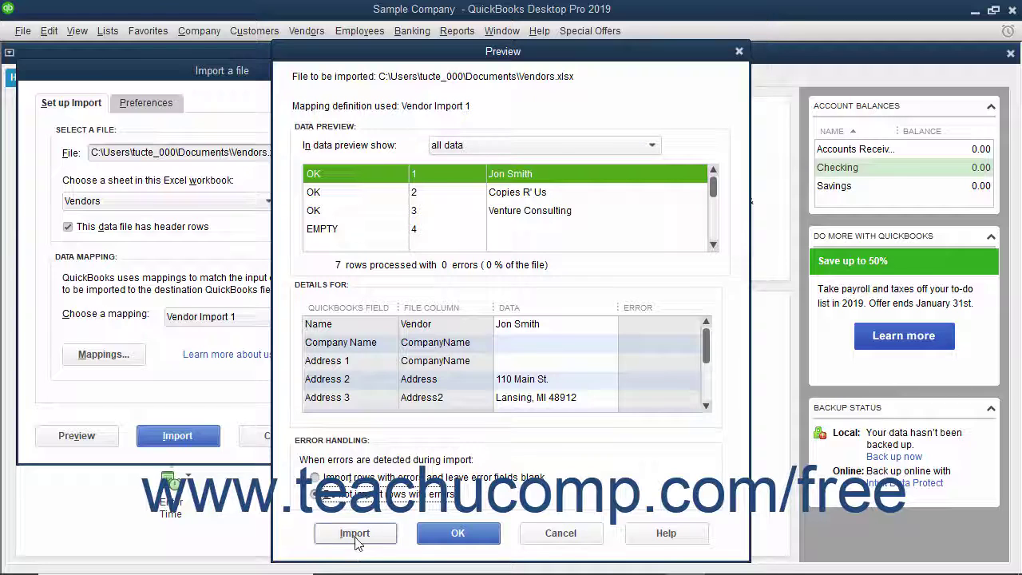
click(356, 533)
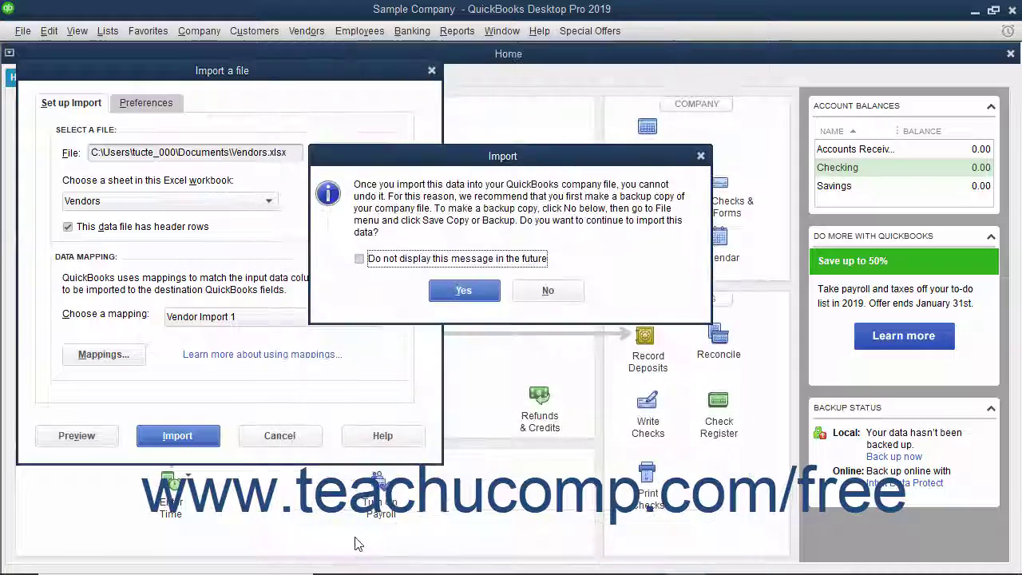
click(458, 290)
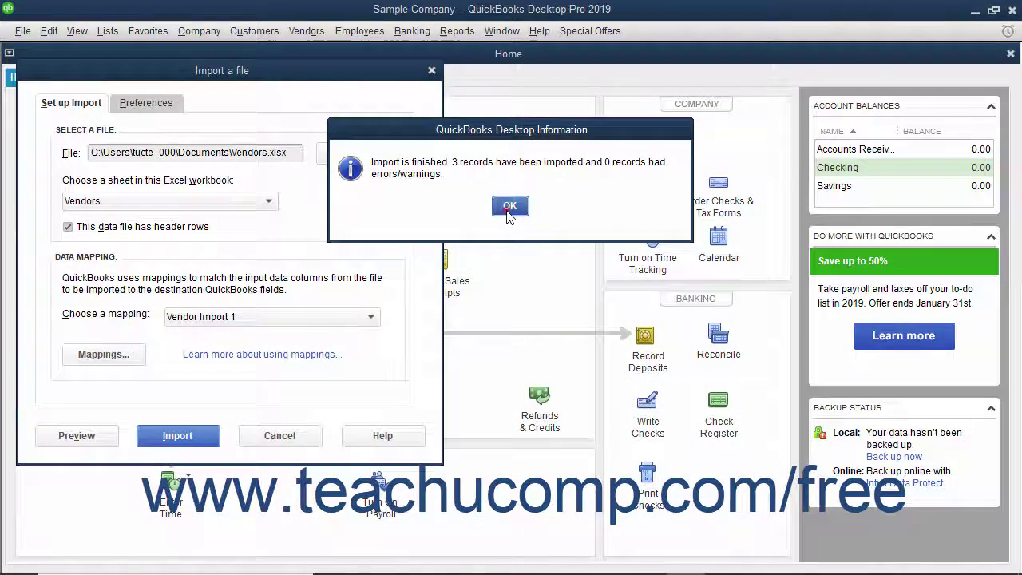